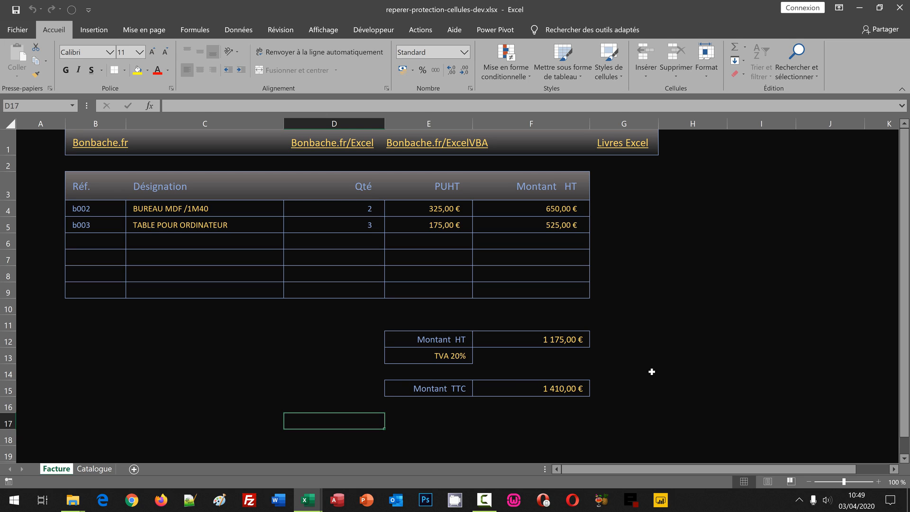
Examine the reference, quantity and amount cells of the first invoice line in the finished workbook.
click(217, 318)
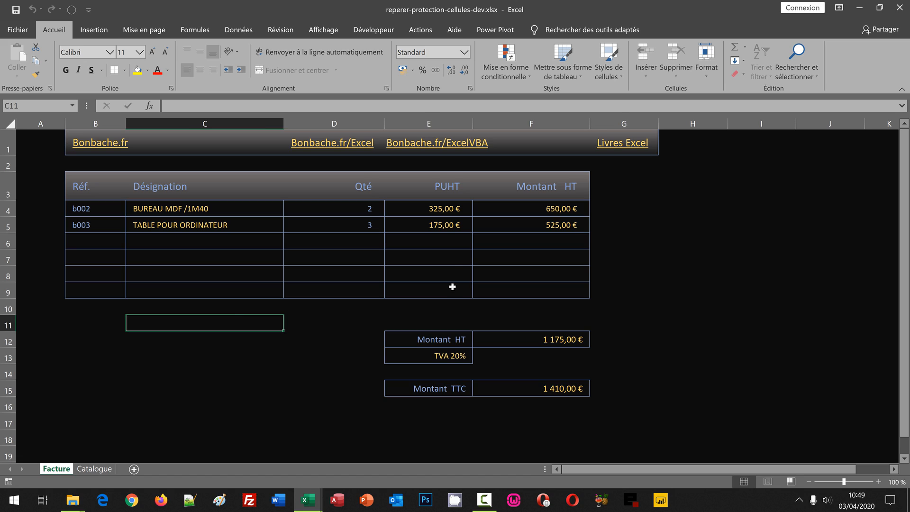
click(498, 209)
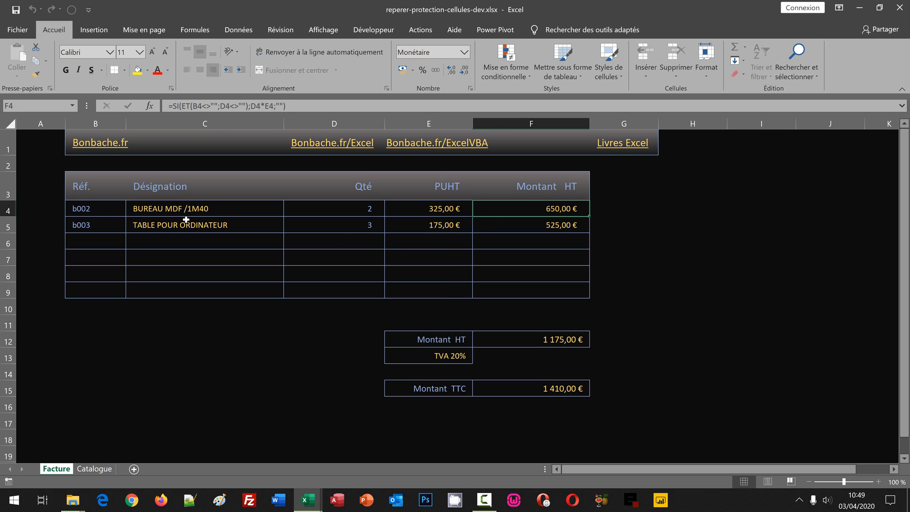
click(104, 208)
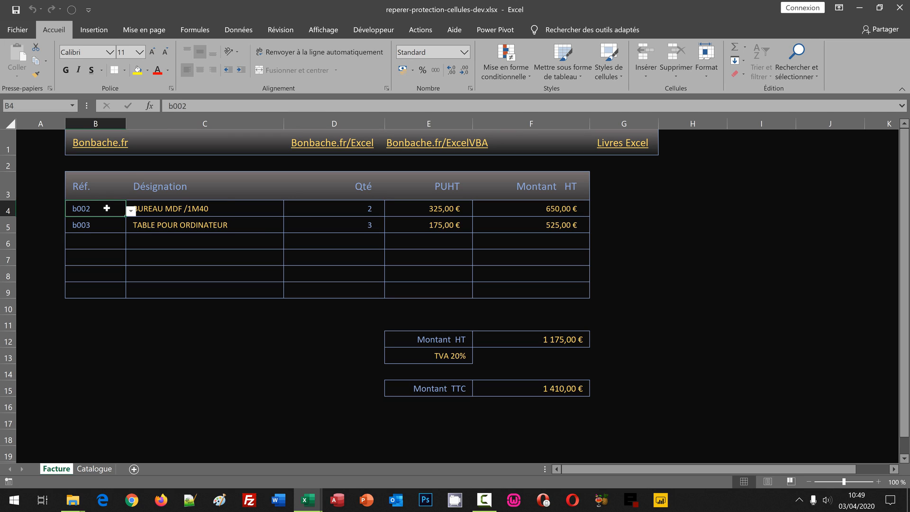
click(352, 209)
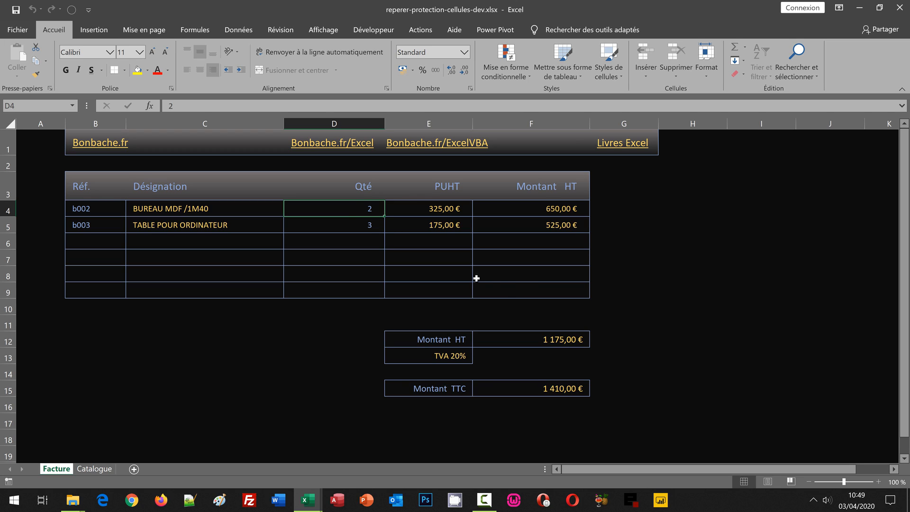
click(665, 305)
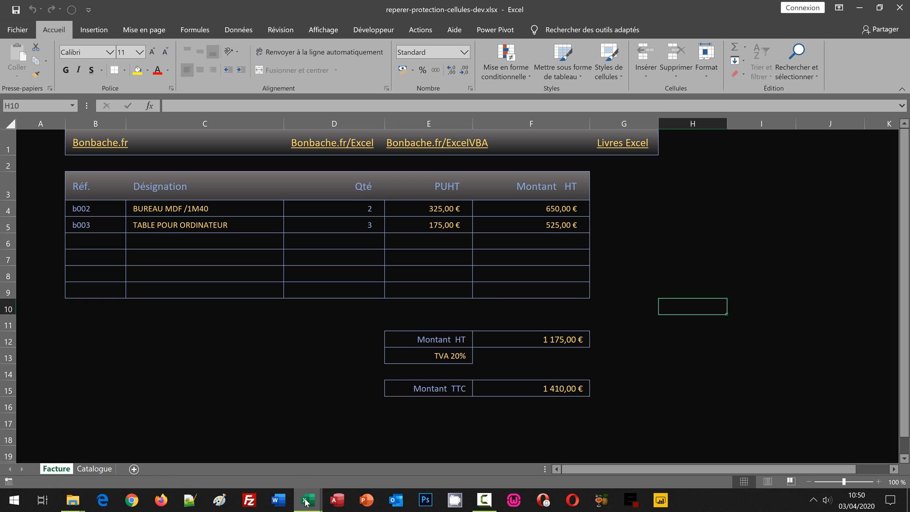
Switch to the reperer-protection-cellules.xlsx workbook, review its Catalogue sheet and return to the Facture sheet.
mouse_move(305, 501)
click(336, 465)
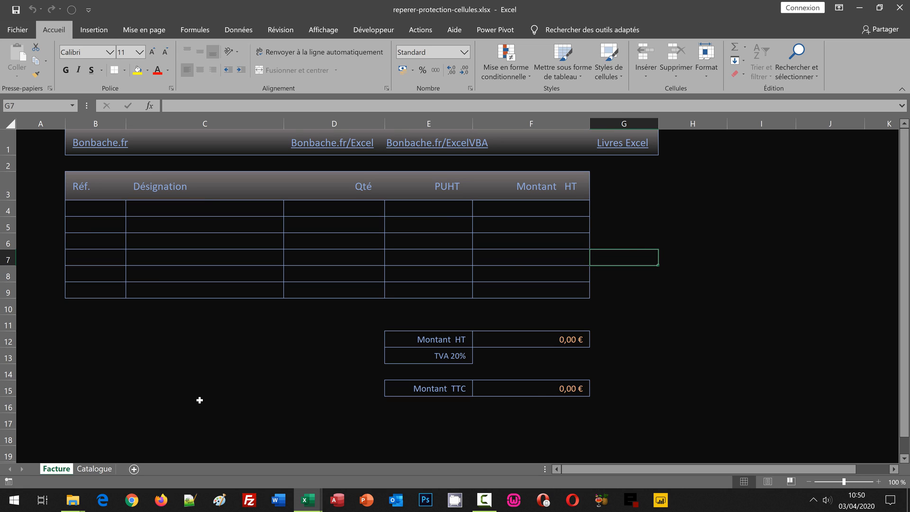
click(95, 469)
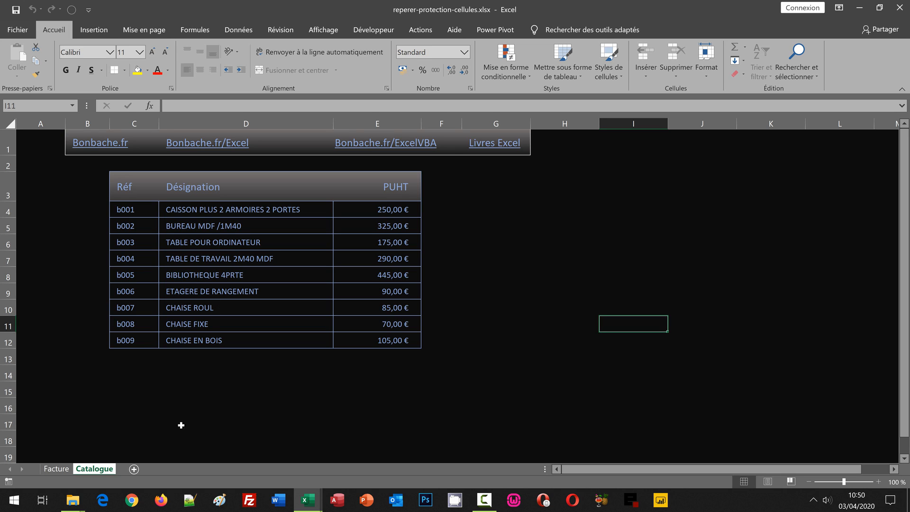
click(55, 469)
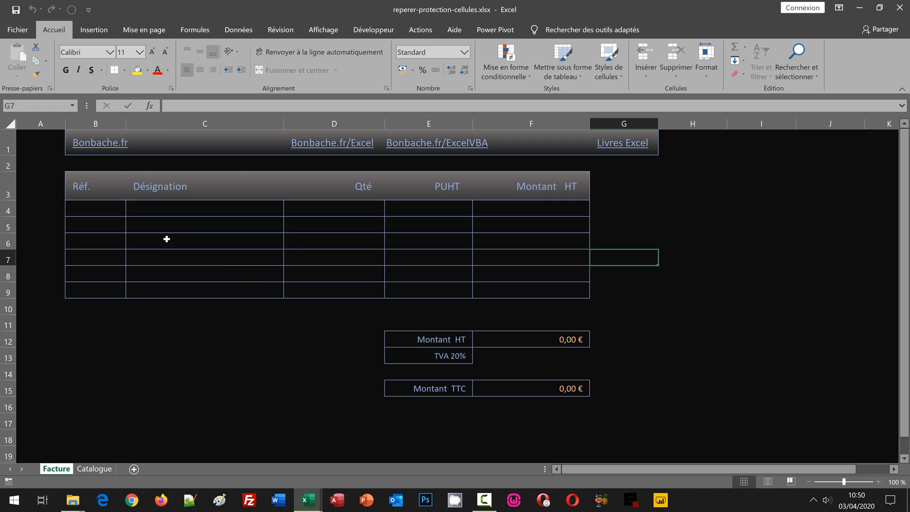
Fill the first invoice line with reference b002 and quantity 2, checking the formula behind its description.
click(102, 208)
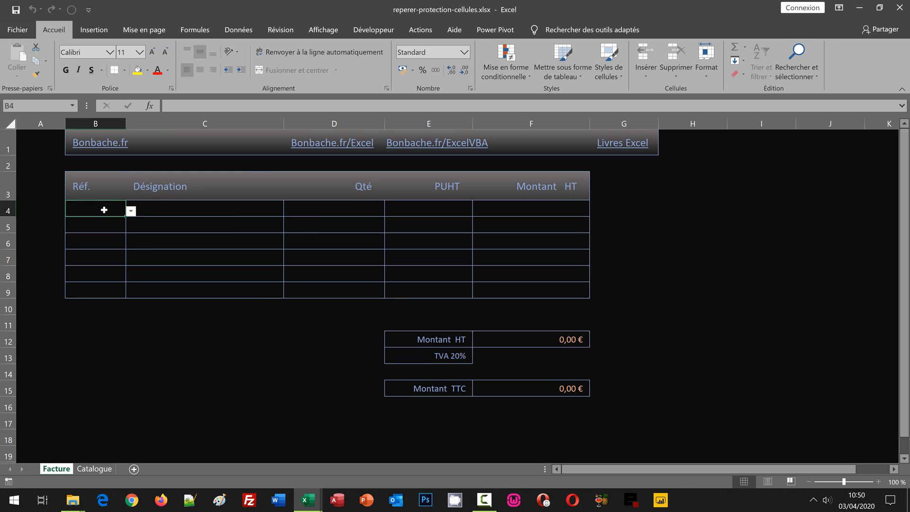
click(131, 211)
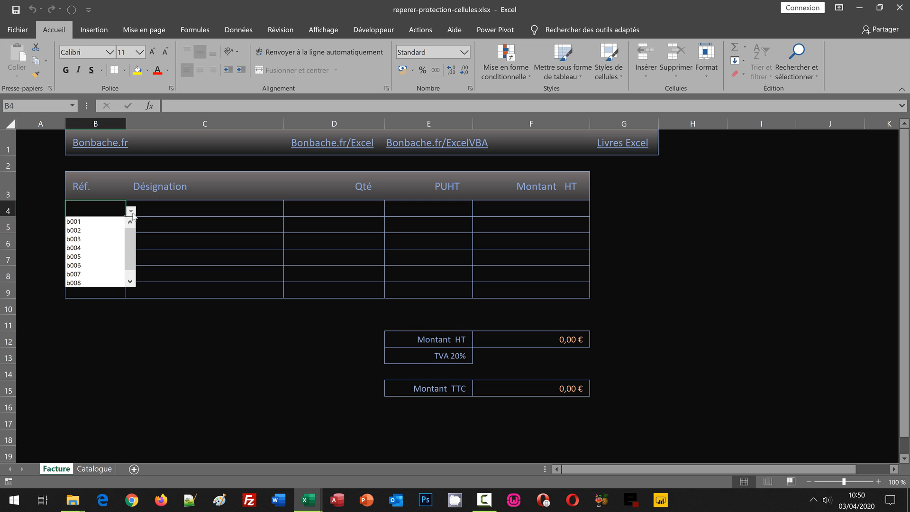
click(114, 230)
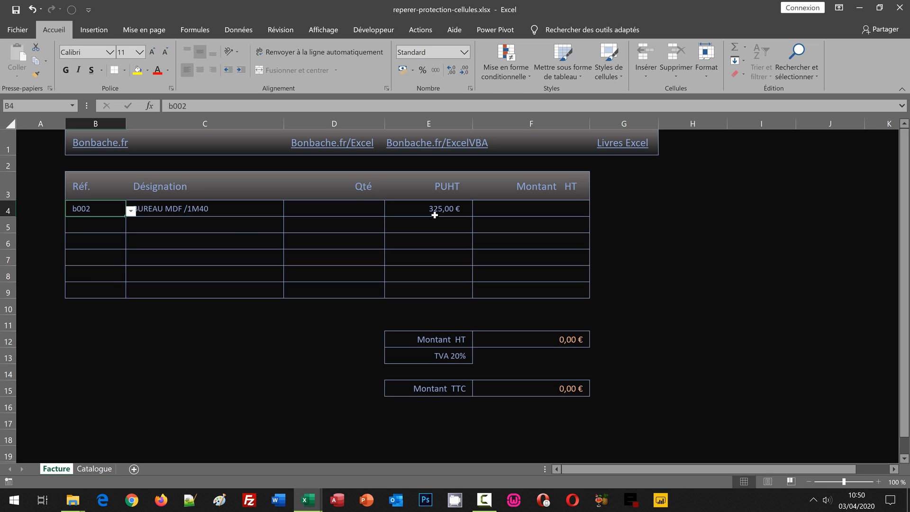
click(213, 210)
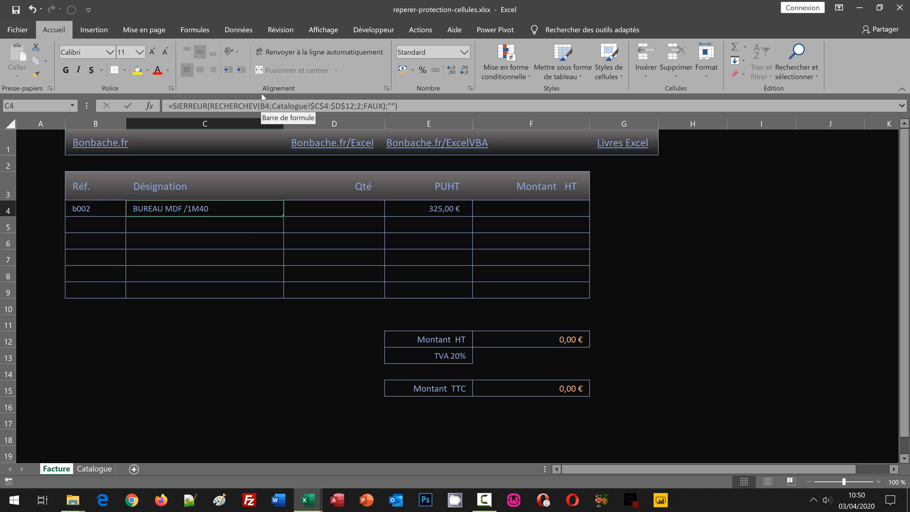
click(350, 210)
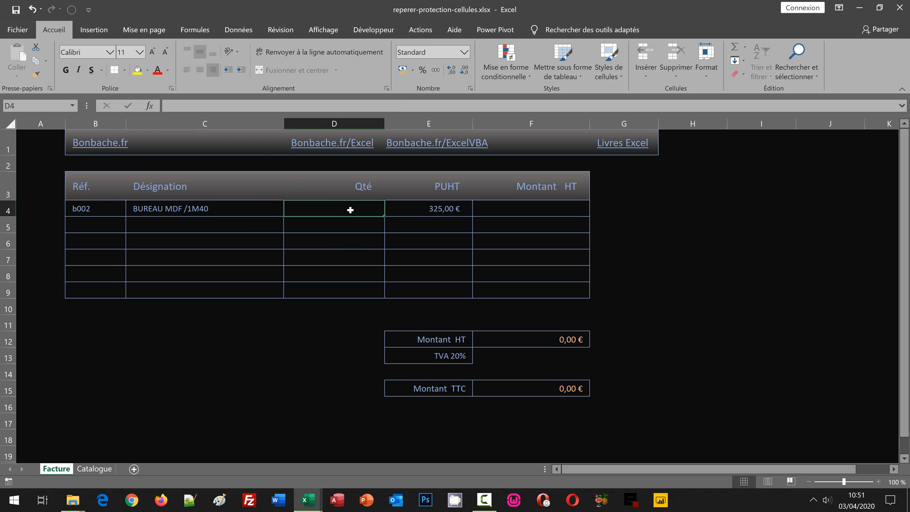
text(2)
key(Return)
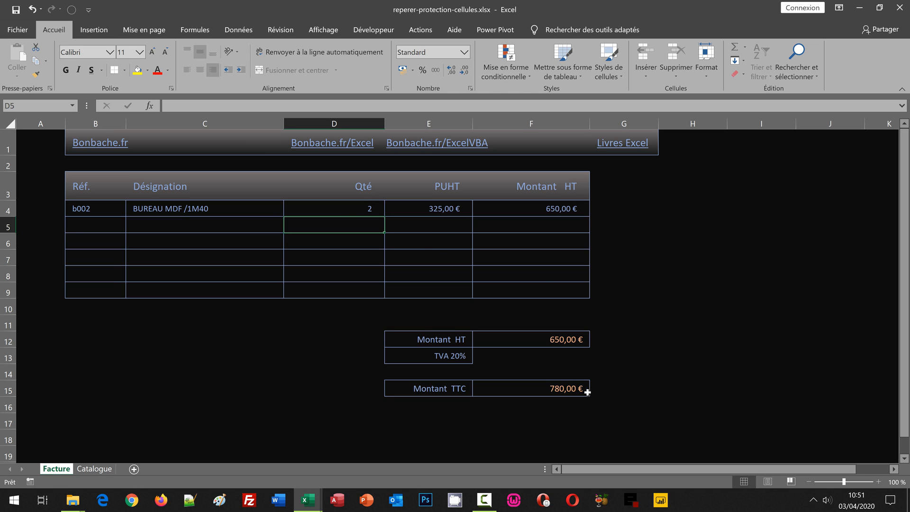
Fill the second invoice line with reference b004 and quantity 1.
click(113, 228)
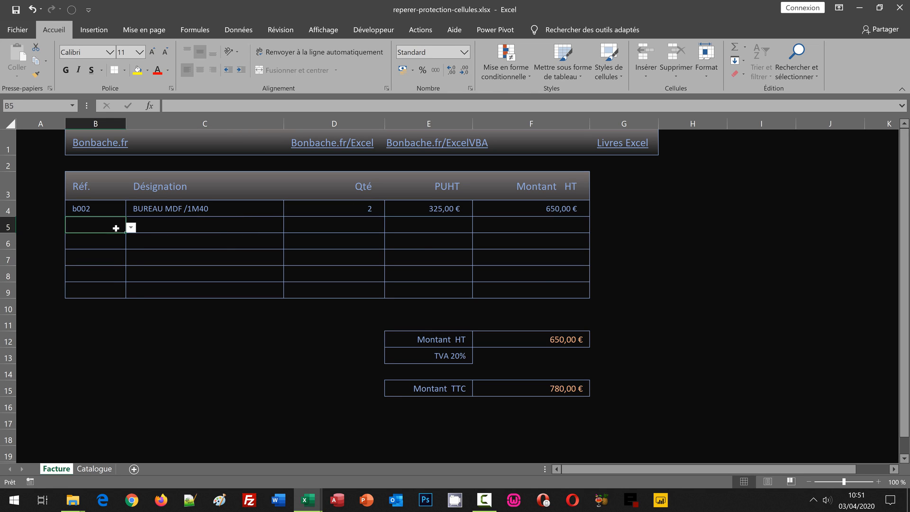
click(131, 229)
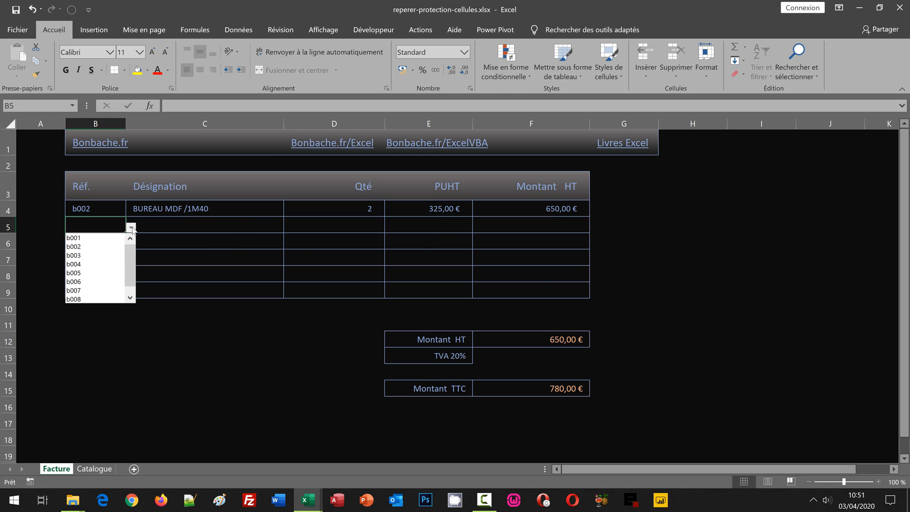
click(105, 264)
click(365, 226)
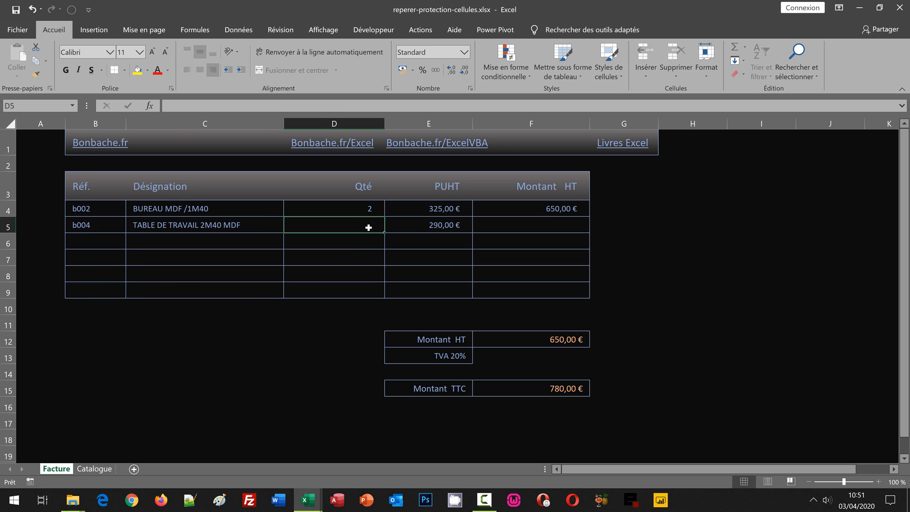
text(1)
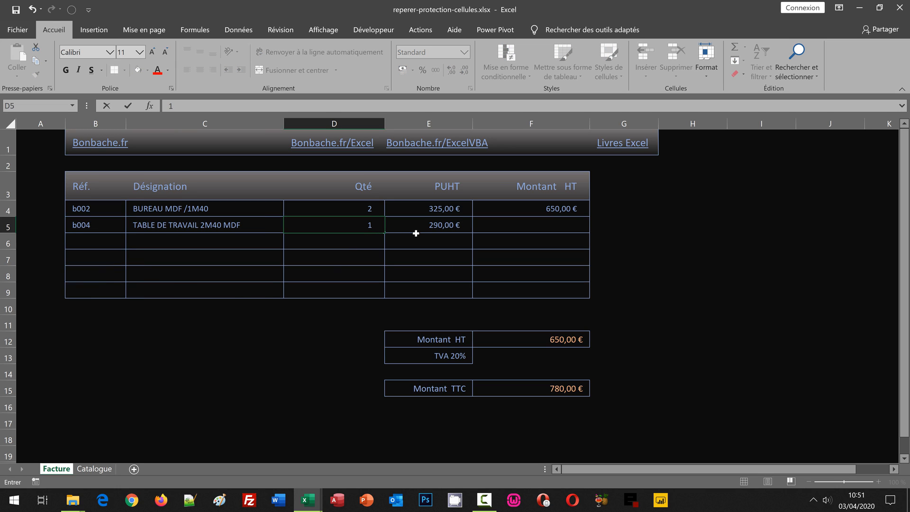
key(ctrl+Return)
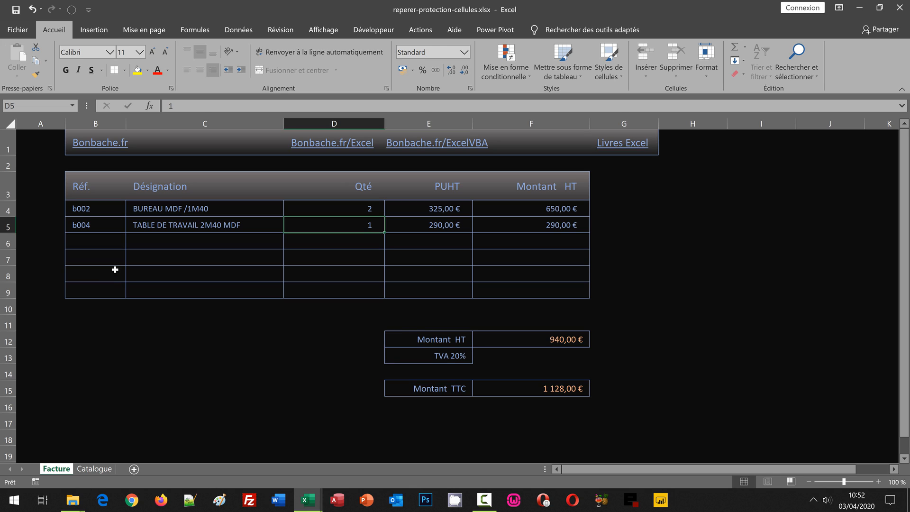
Create a formula-based conditional formatting rule for the entire Facture sheet using =Cellule("protege";A1)=1.
click(8, 124)
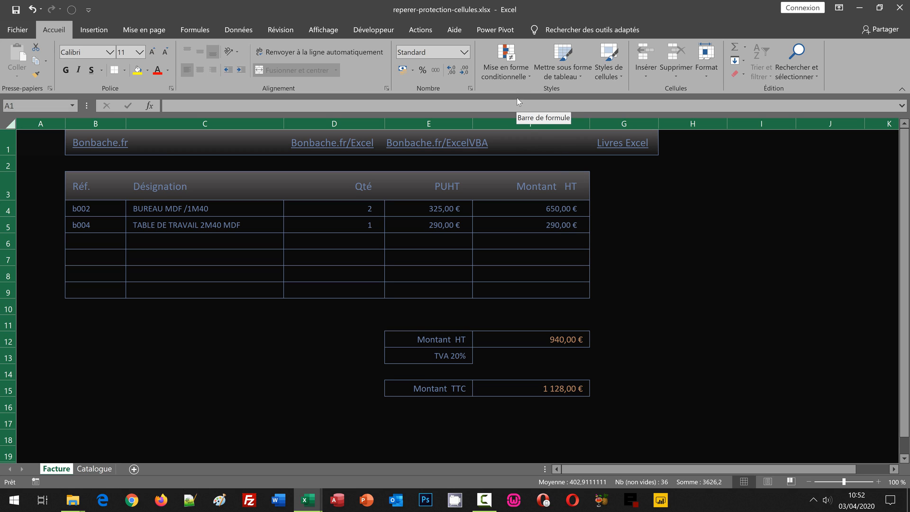
click(513, 71)
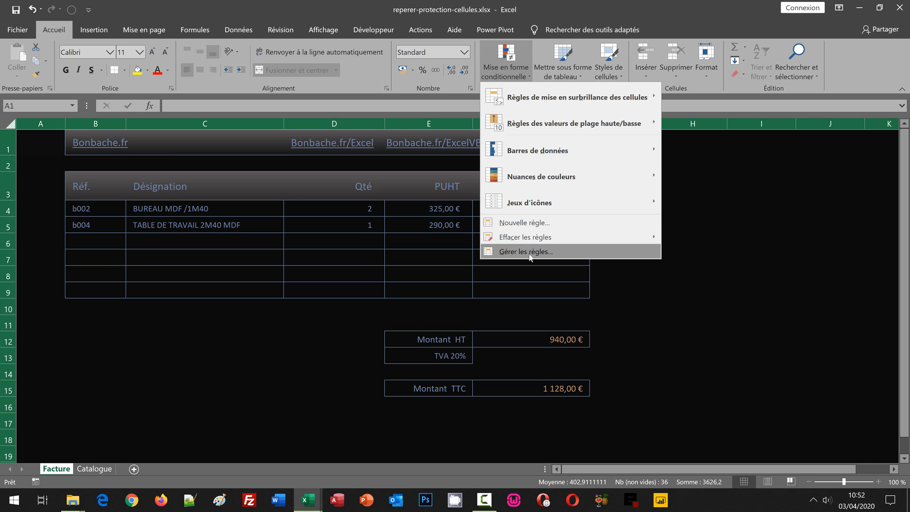
click(523, 222)
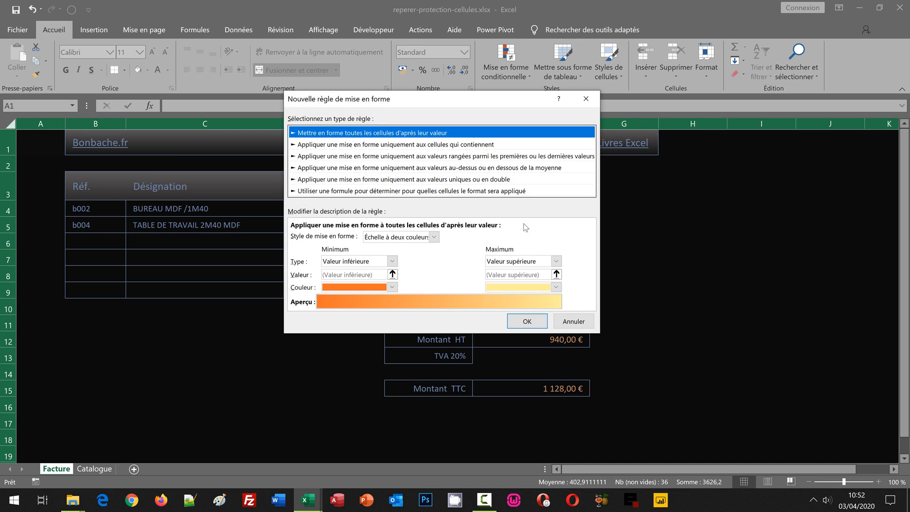
click(342, 191)
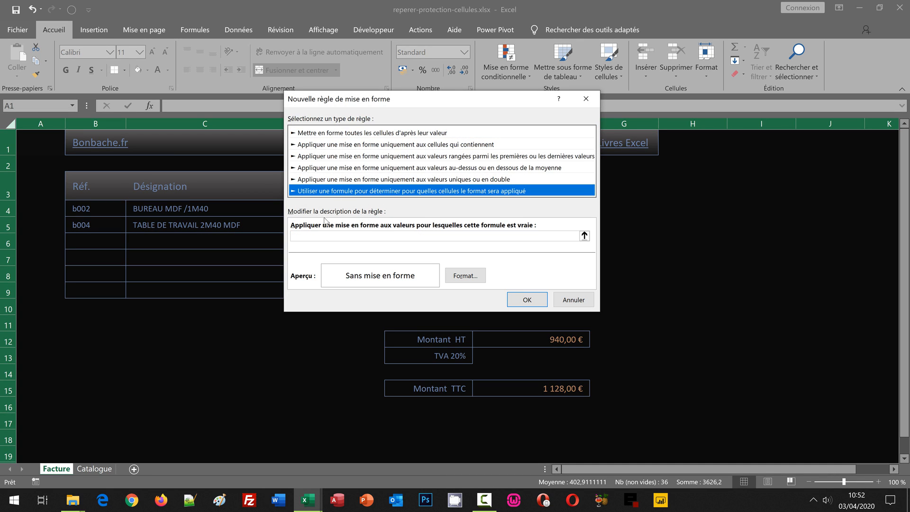
click(302, 234)
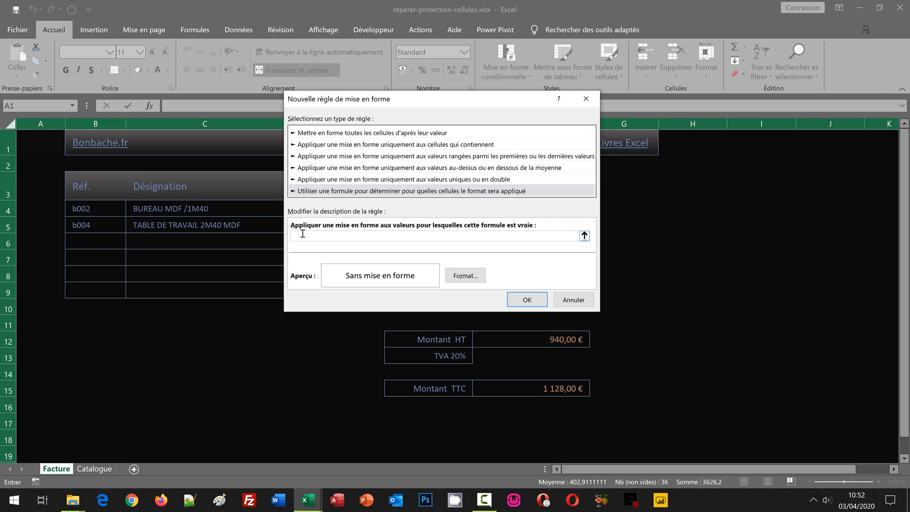
text(=Cellule)
text(("protege")
text(;)
click(31, 139)
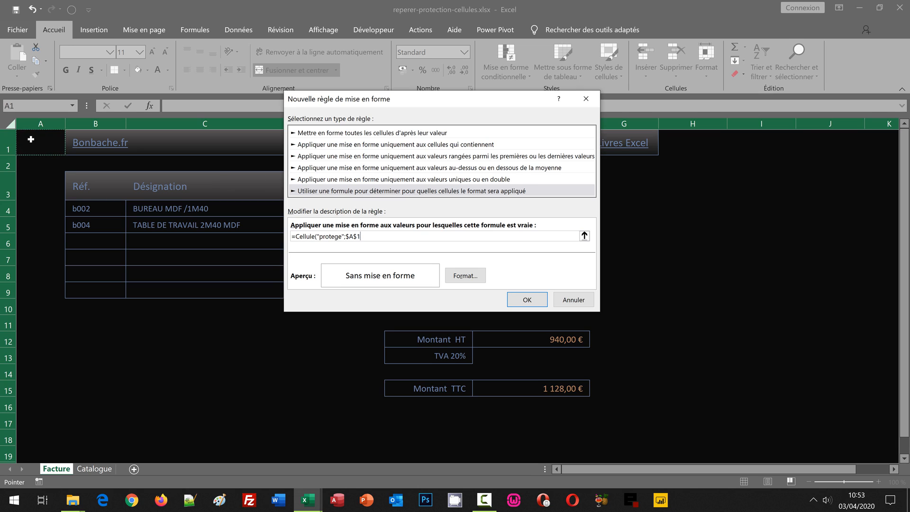
key(F4)
key(F4)
key(F4)
text()=1)
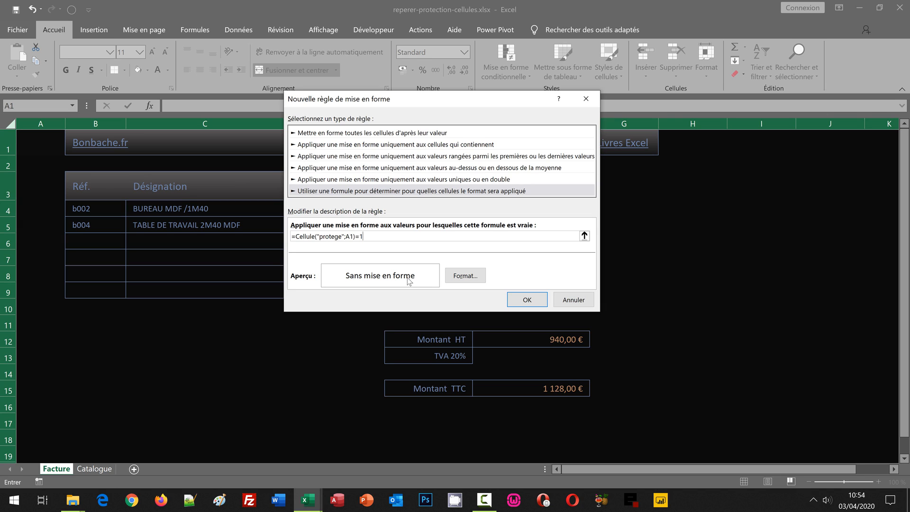
Set the rule's font colour to a light gold and apply the rule to the sheet.
click(465, 276)
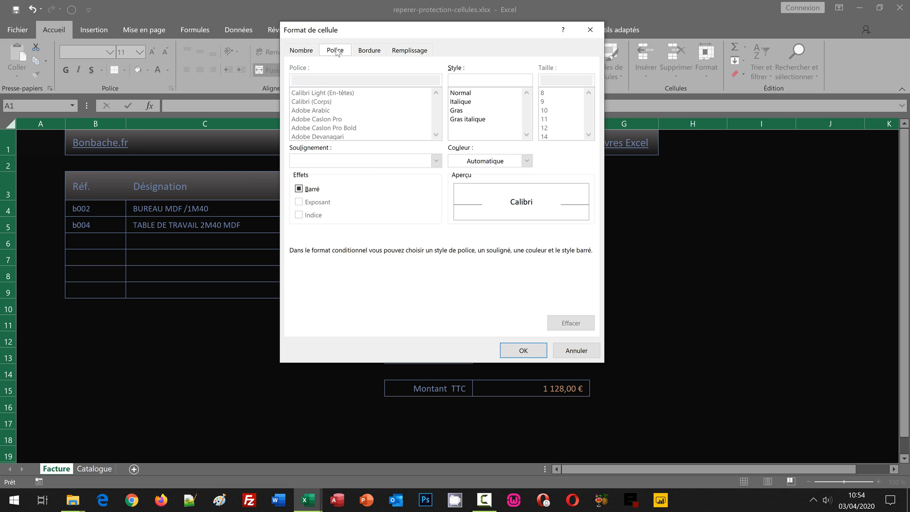
click(493, 164)
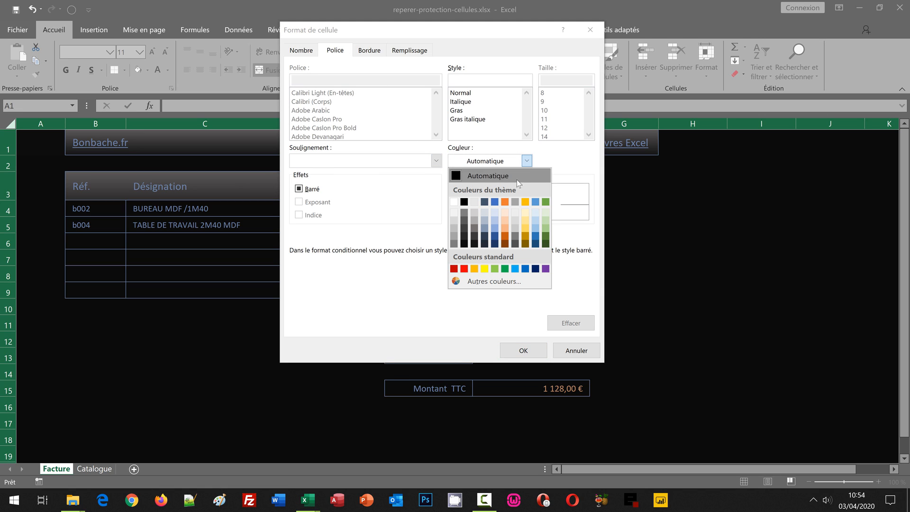
click(526, 227)
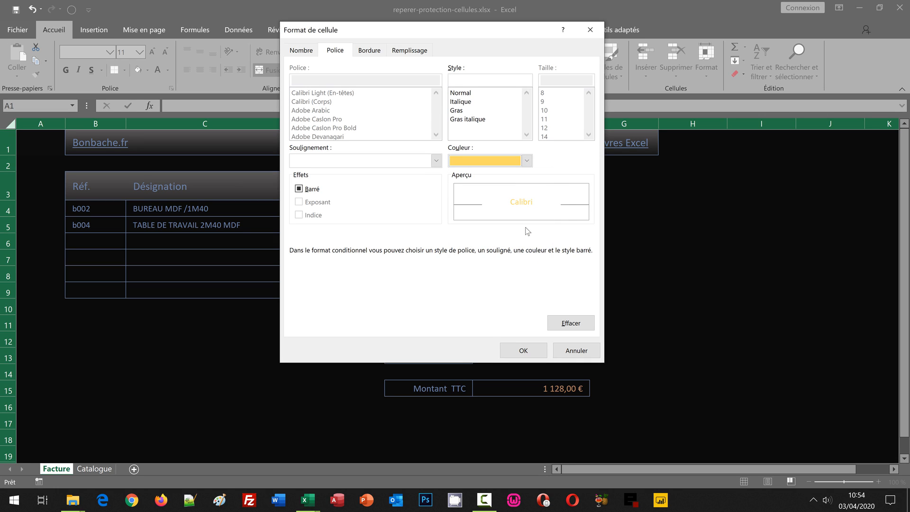
click(528, 349)
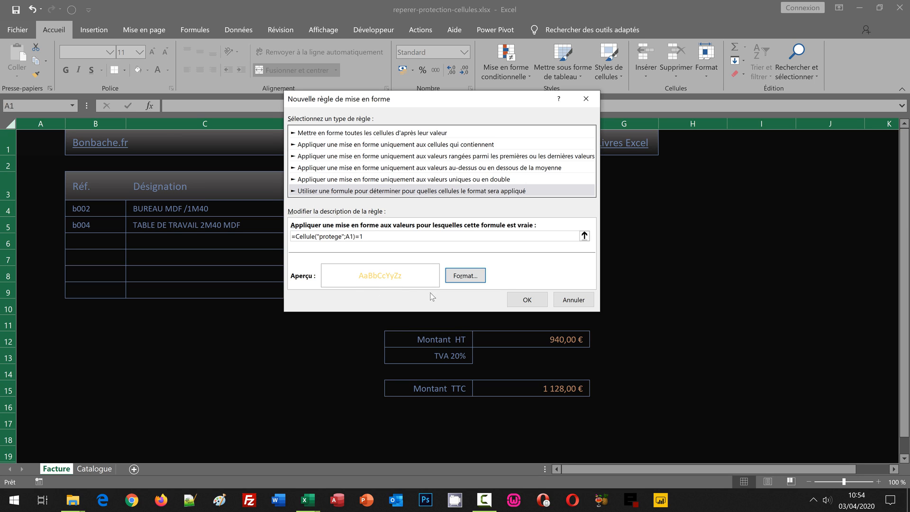
click(526, 300)
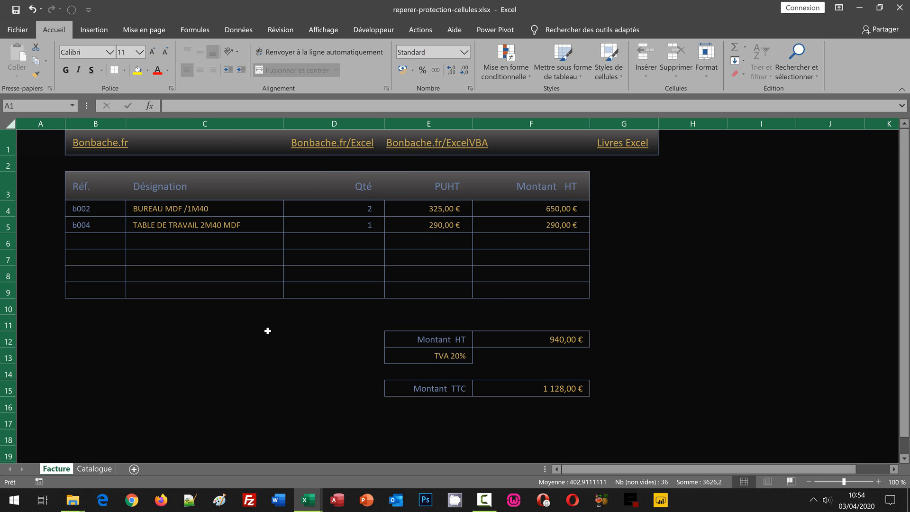
Check the first line's quantity cell, try to edit the unit price formula in E4, and dismiss the resulting message.
click(359, 211)
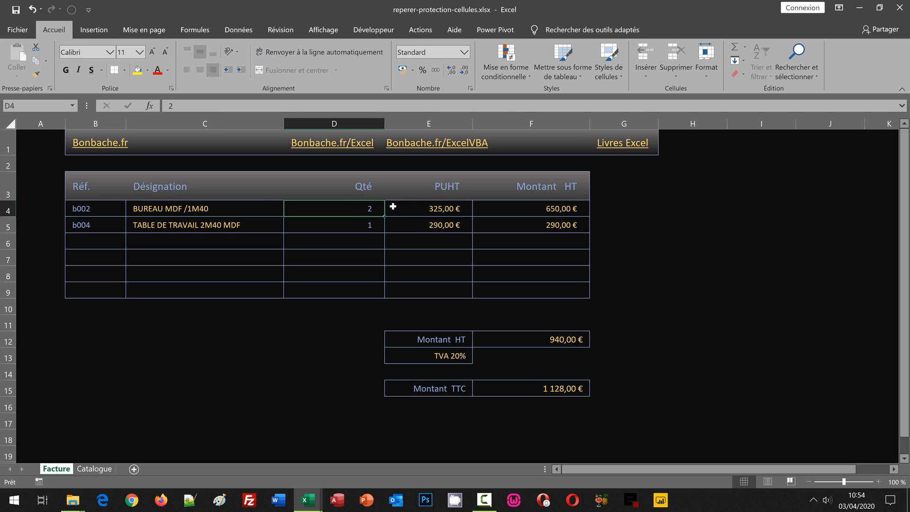
click(445, 212)
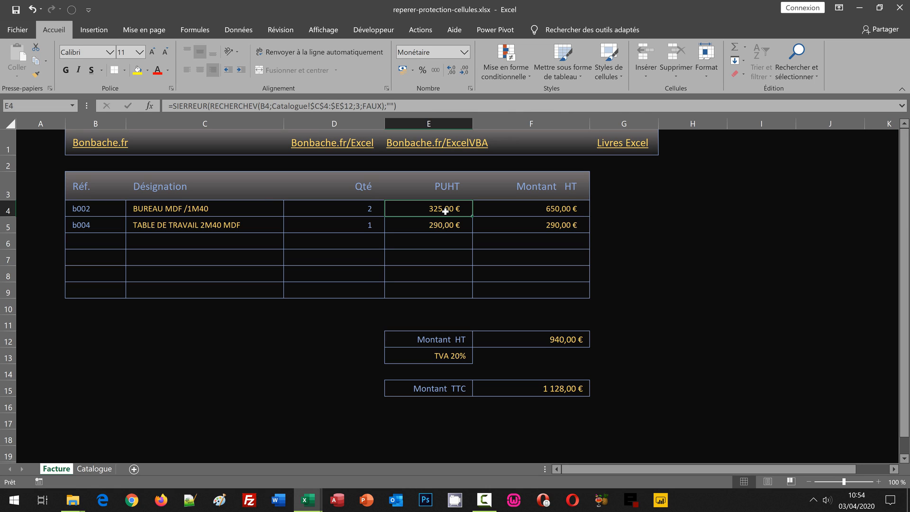
double_click(445, 211)
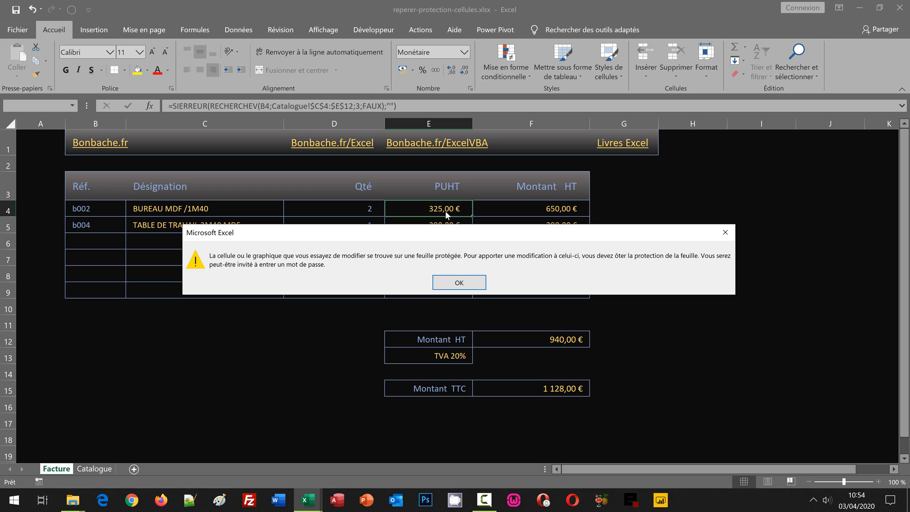
key(Return)
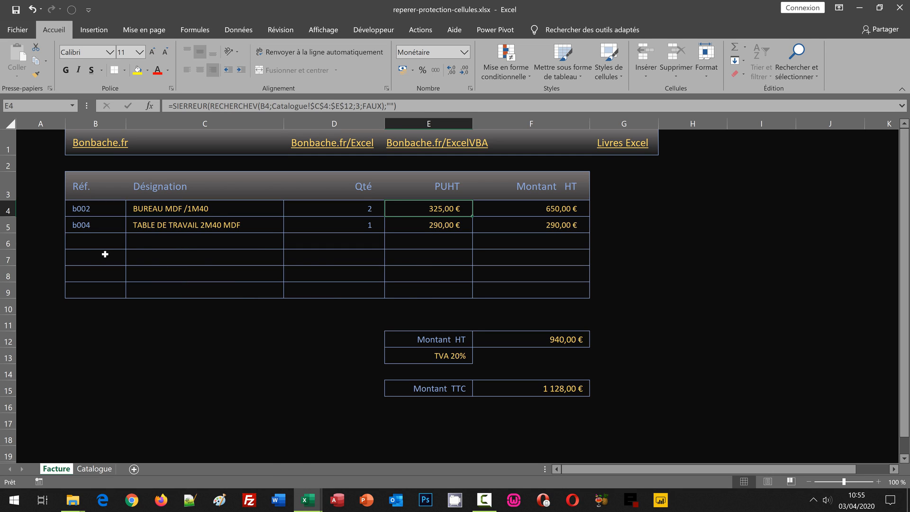
Change the quantity of the second invoice line, reference b004, to 2.
click(92, 243)
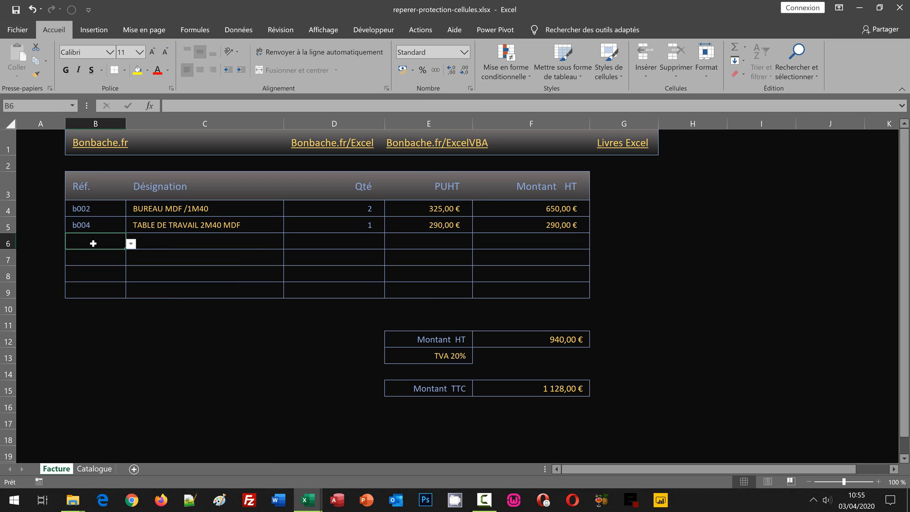
click(368, 224)
text(2)
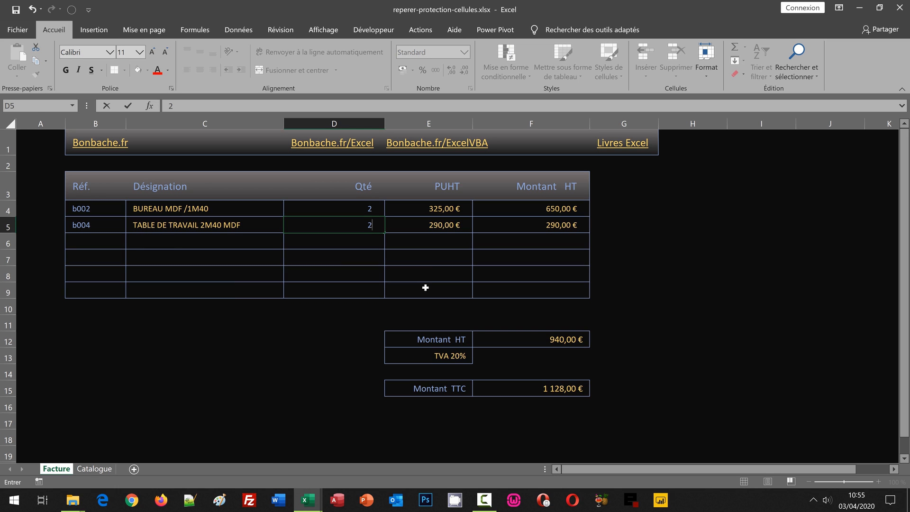
key(Return)
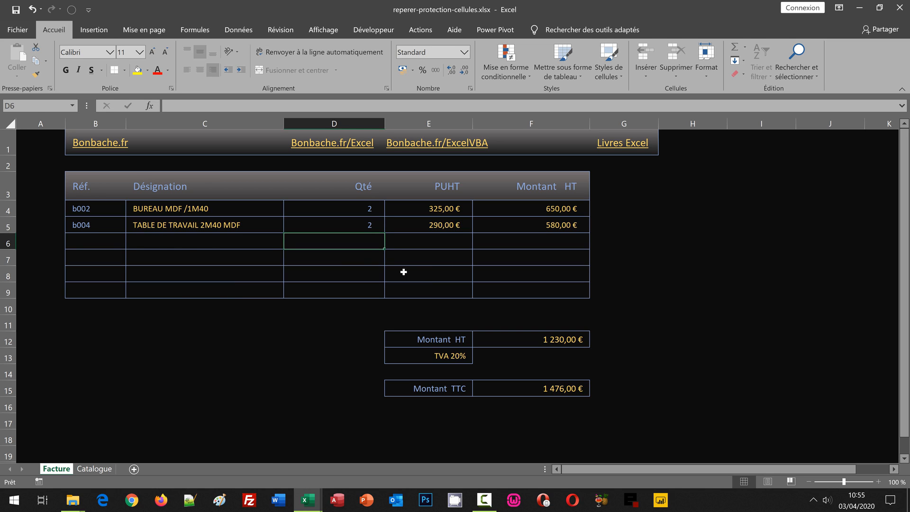
Fill the third invoice line with reference b006 and quantity 3.
click(87, 240)
click(130, 243)
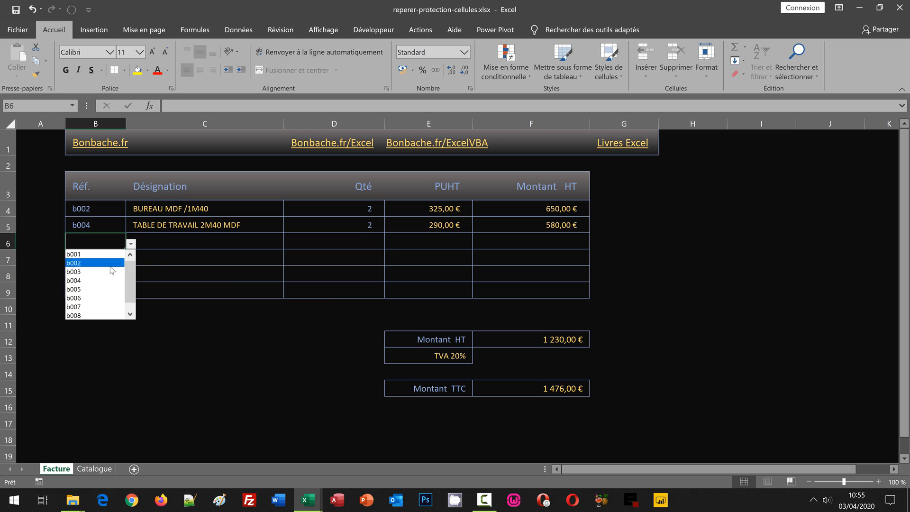
click(95, 302)
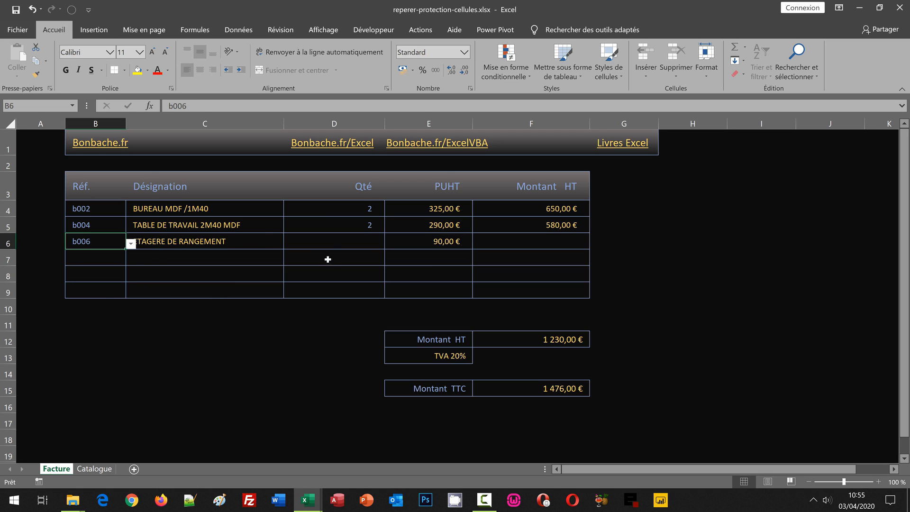
click(344, 244)
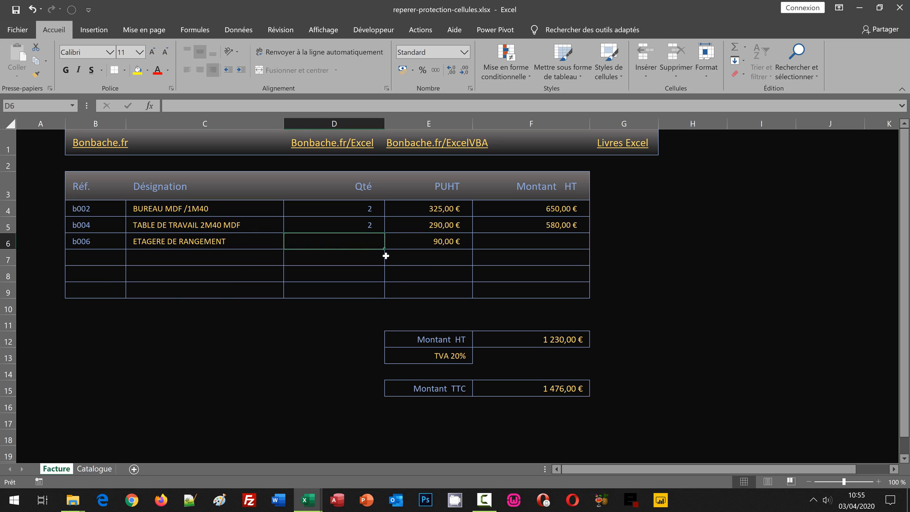
text(3)
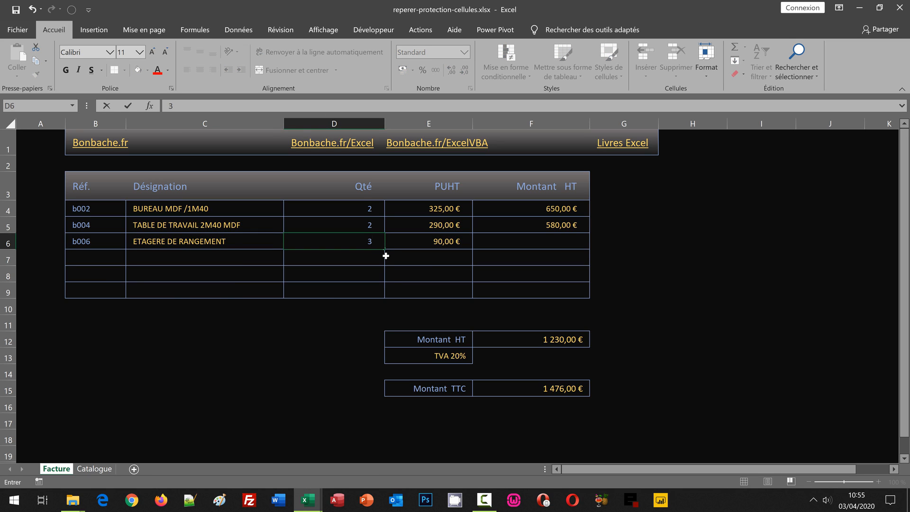
key(Return)
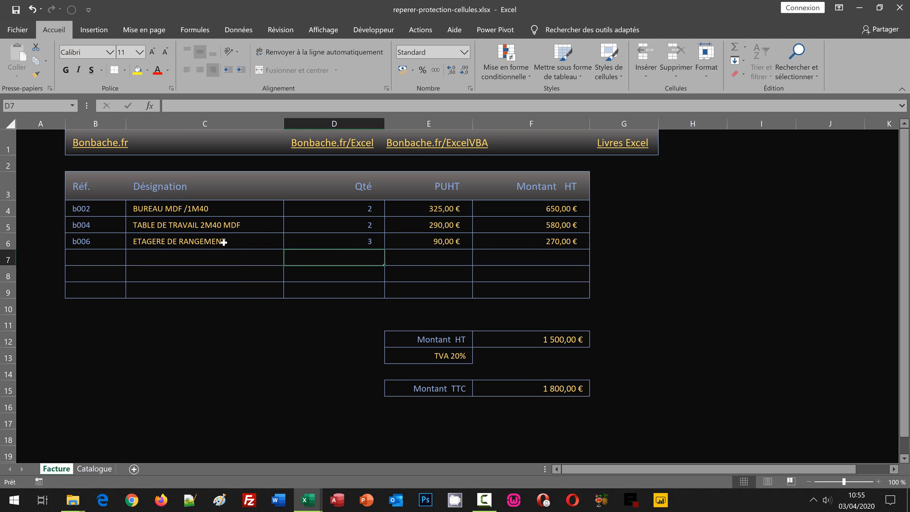
Try to edit the designation formula in C6, dismiss the resulting message, and select an empty cell outside the invoice.
click(237, 244)
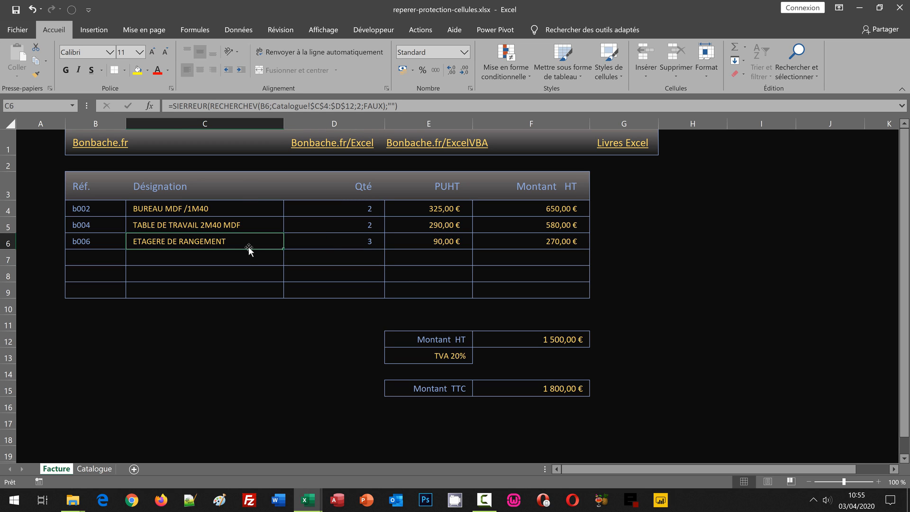
double_click(249, 246)
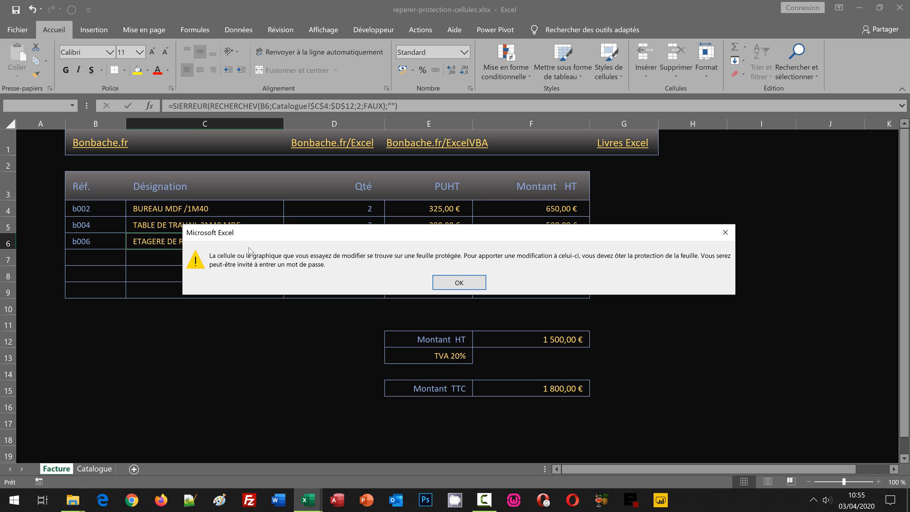
key(Return)
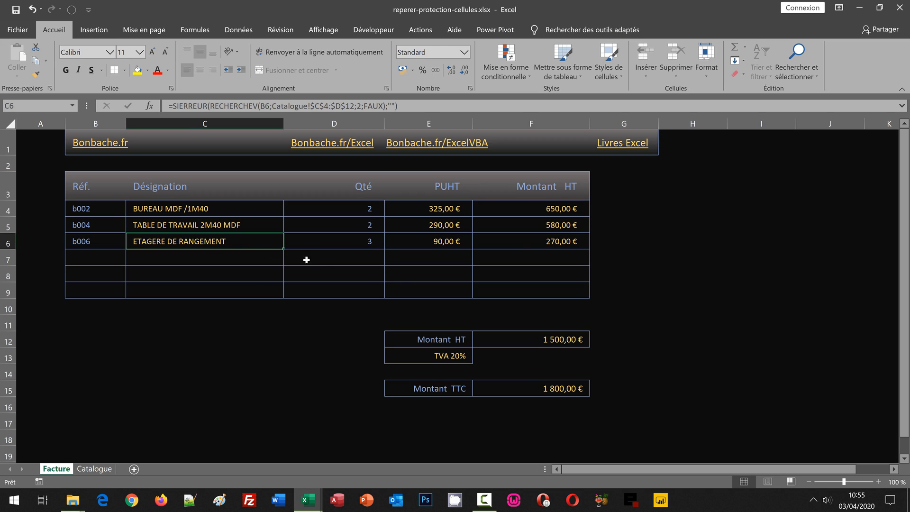
click(671, 320)
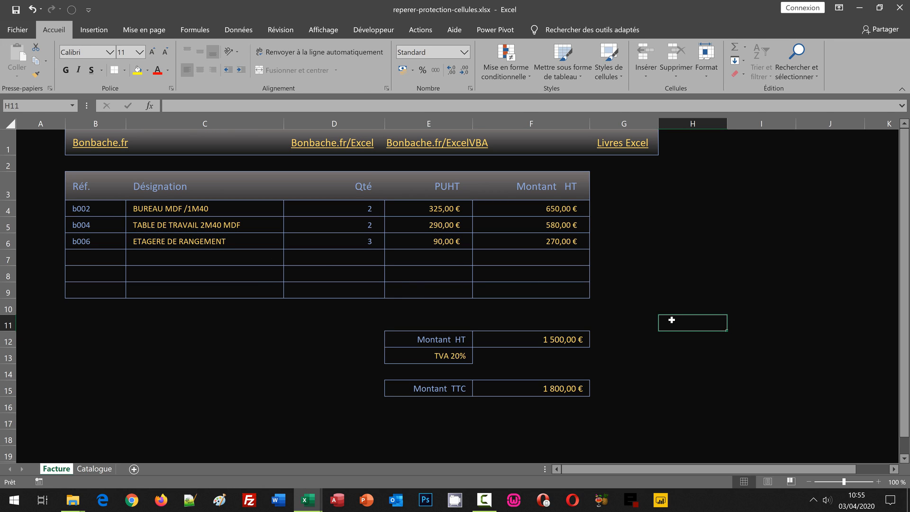